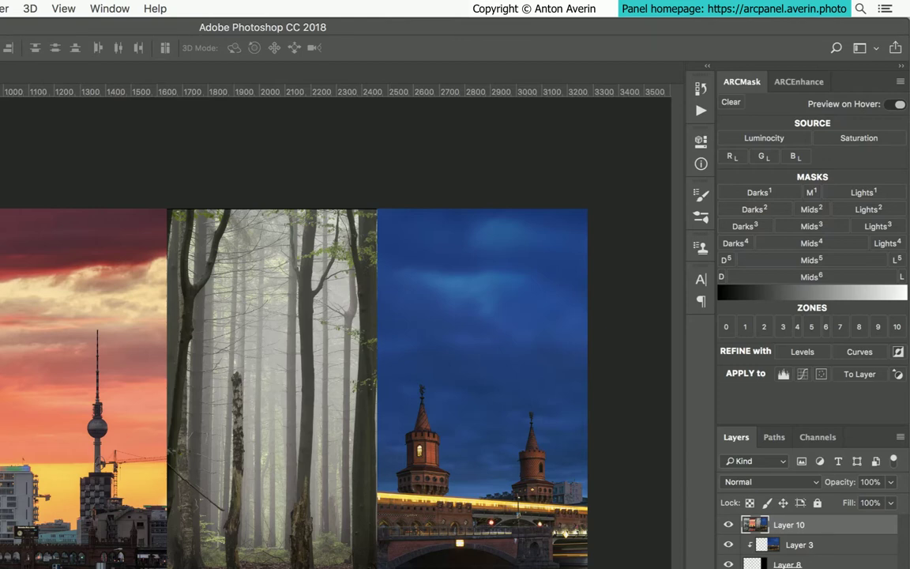
# Preview the Lights 3 and Lights 2 luminosity masks built from the luminosity source.
pyautogui.click(779, 137)
pyautogui.click(869, 227)
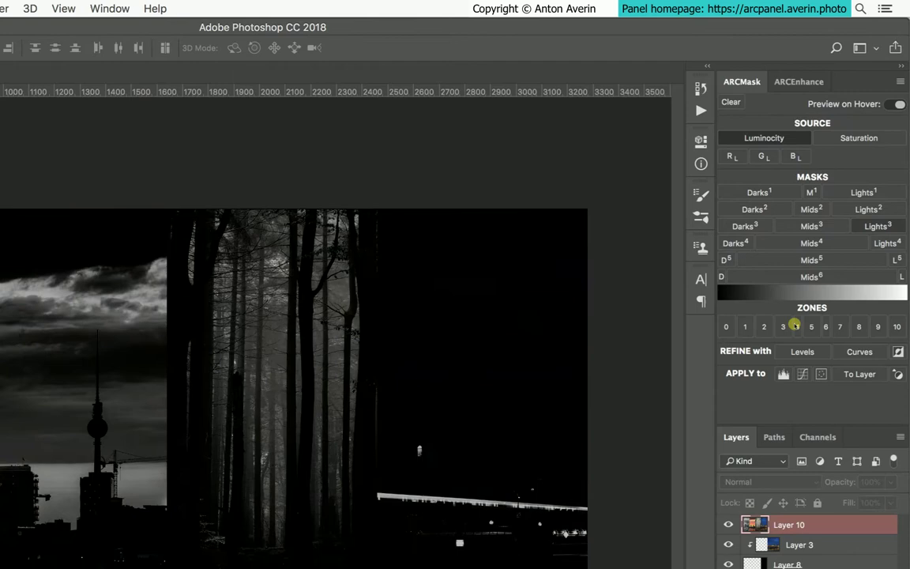
pyautogui.click(794, 325)
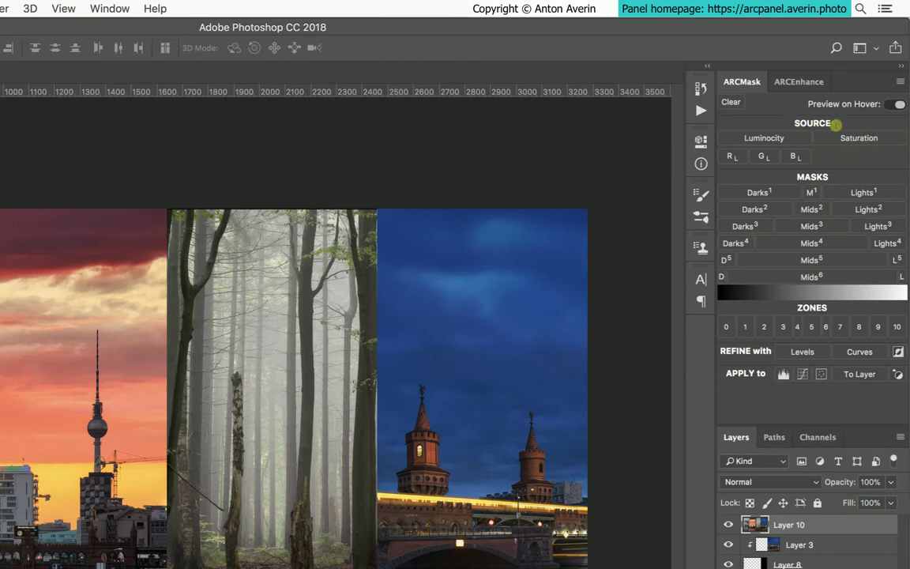
pyautogui.click(879, 212)
# Add a Black & White layer, then preview the blue-channel Lights 2 mask and narrow it to Lights 3.
pyautogui.click(766, 122)
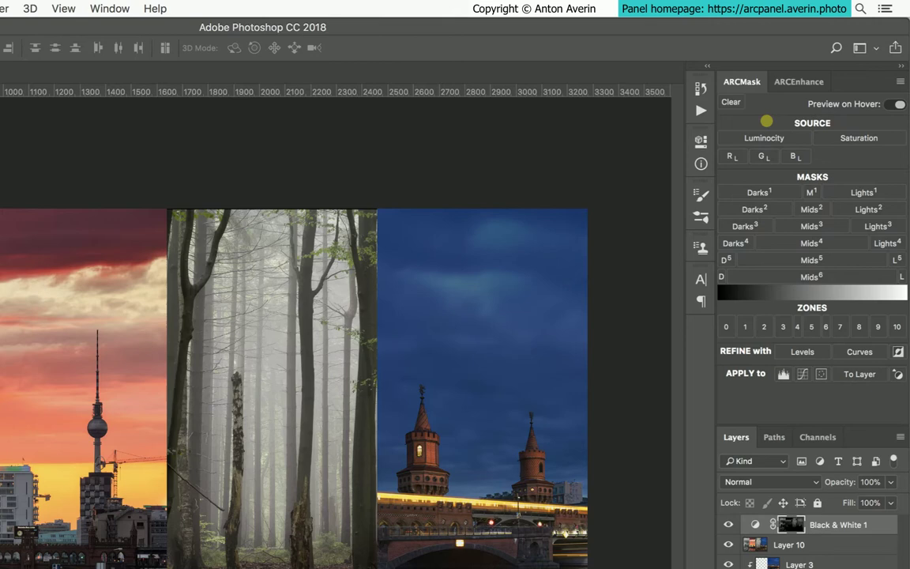
pyautogui.click(795, 156)
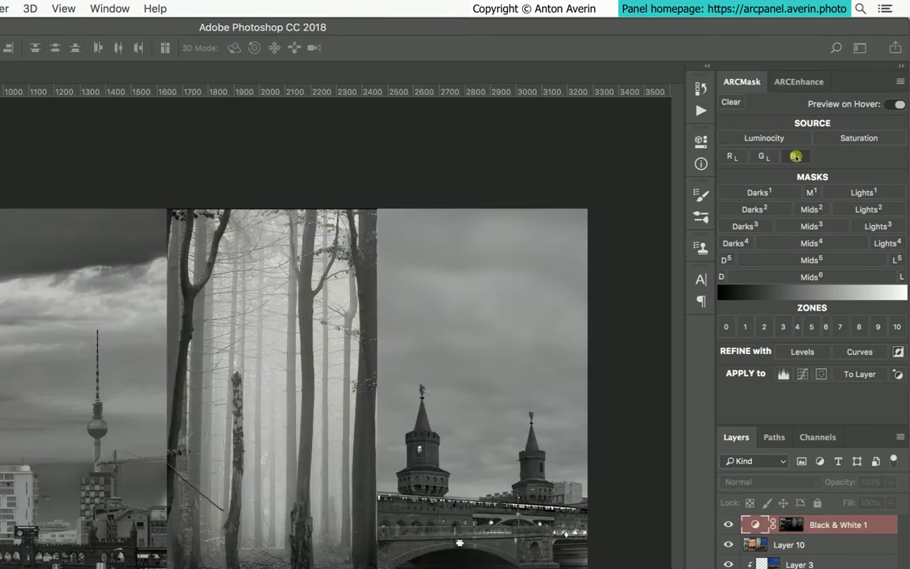
pyautogui.click(870, 210)
pyautogui.click(881, 227)
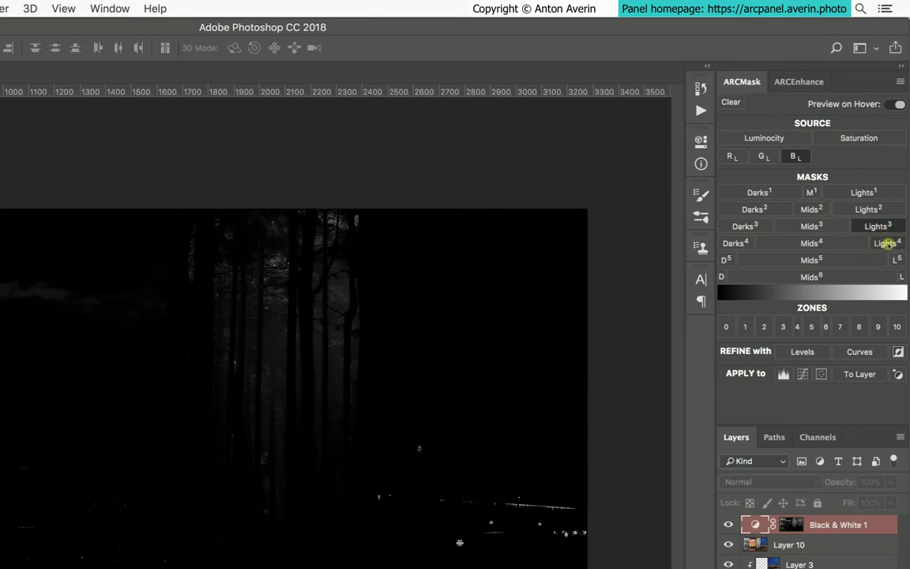
pyautogui.click(882, 207)
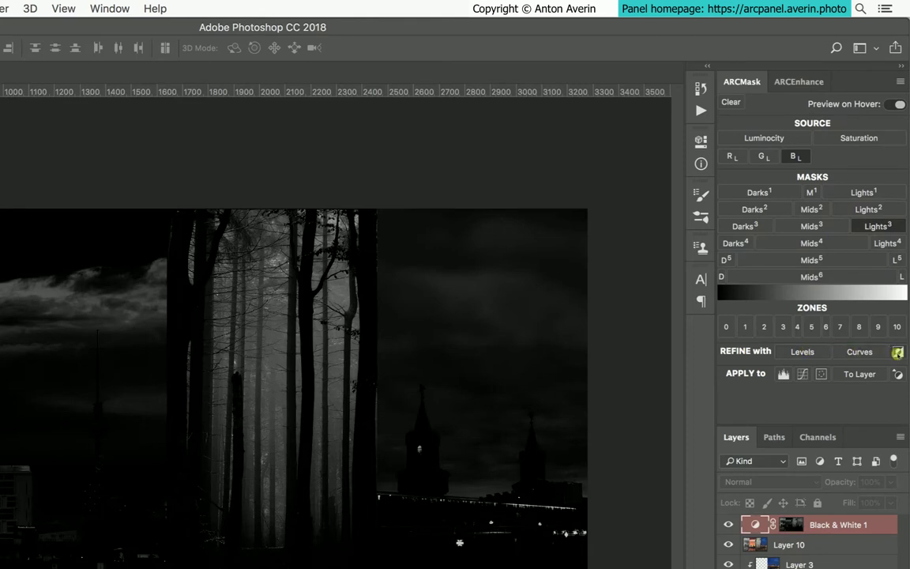
# Refine the mask with Levels, brightening the midtones to about 1,43.
pyautogui.click(810, 353)
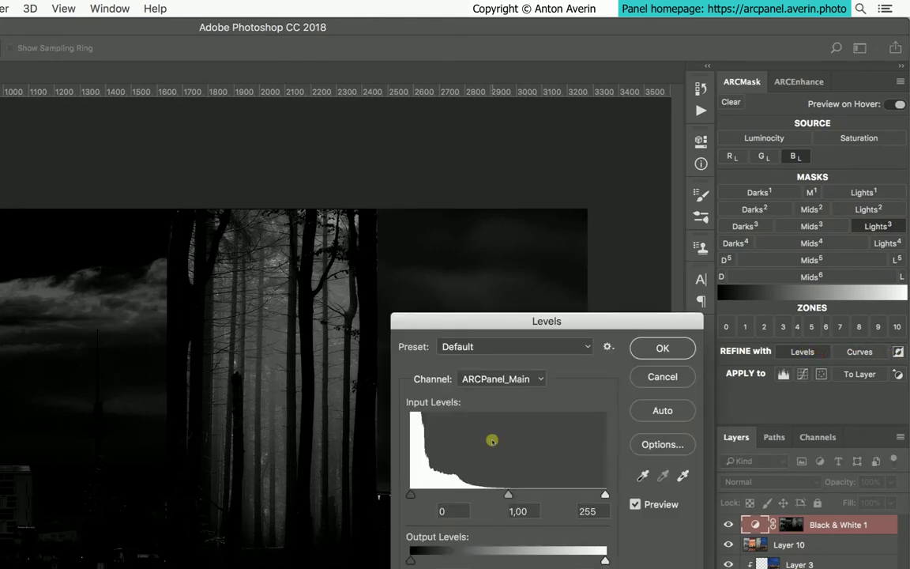
pyautogui.moveTo(482, 490); pyautogui.dragTo(484, 494)
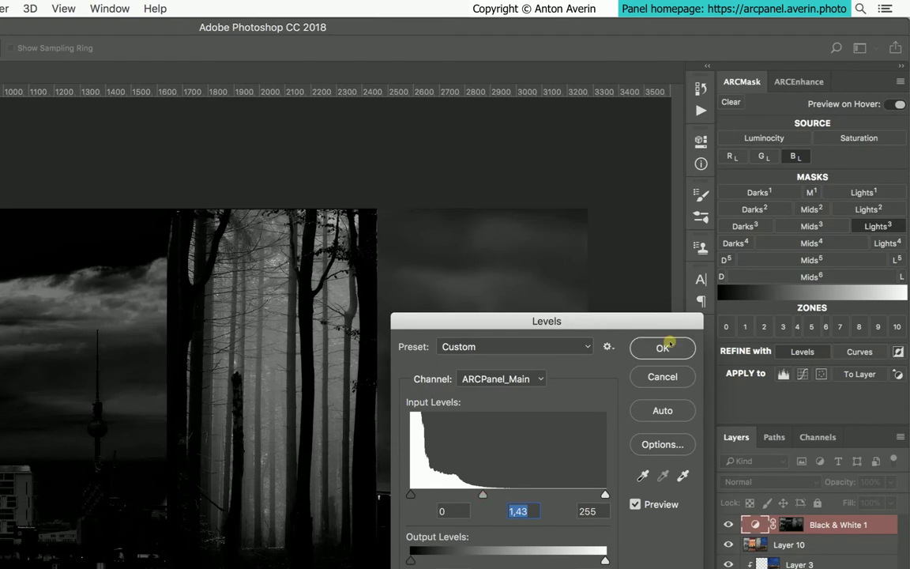
pyautogui.click(657, 348)
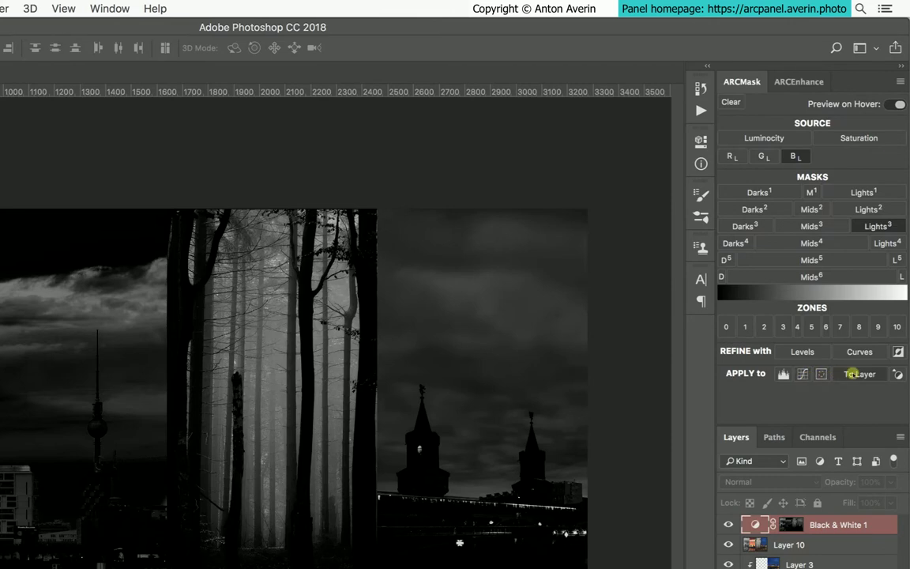
# Apply the mask to a new Vibrance layer, then clear the mask and test adjustment layers.
pyautogui.click(898, 351)
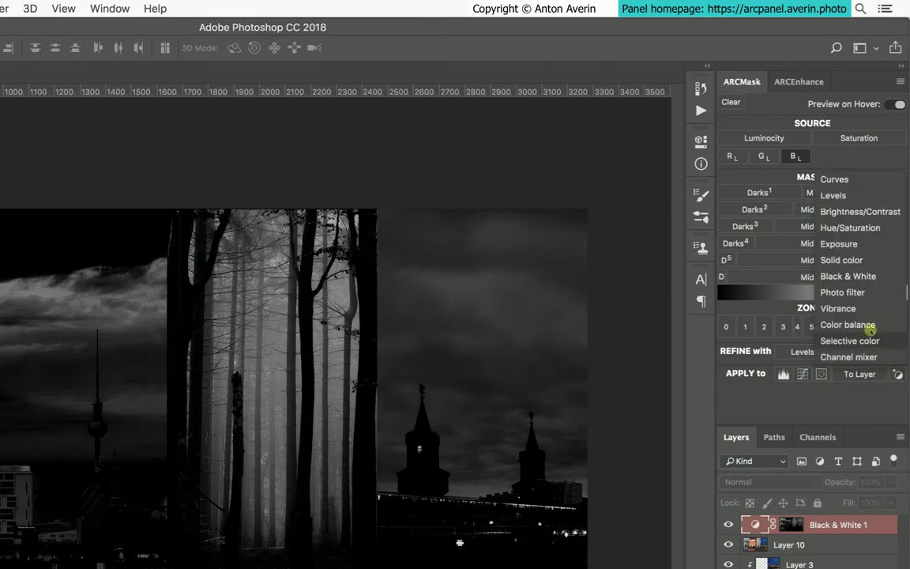
pyautogui.click(858, 309)
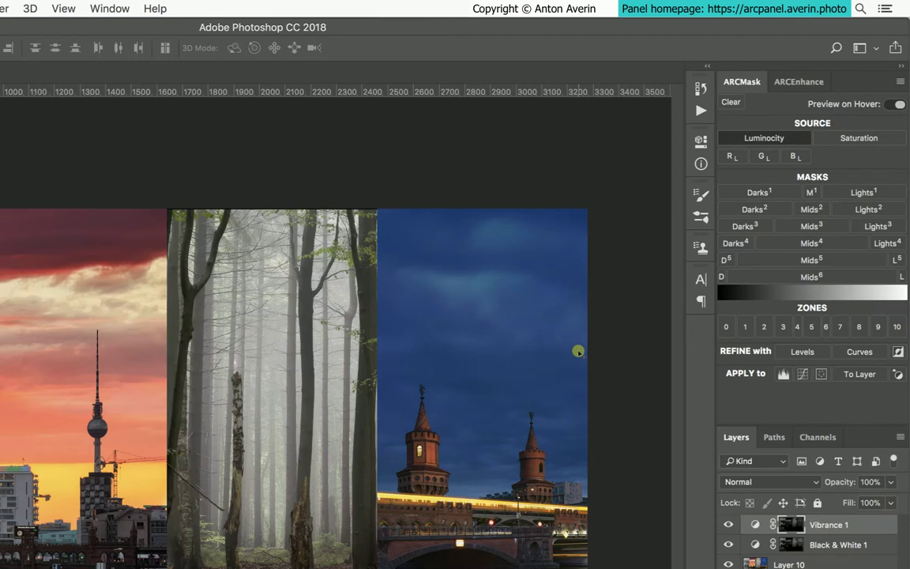
pyautogui.click(731, 102)
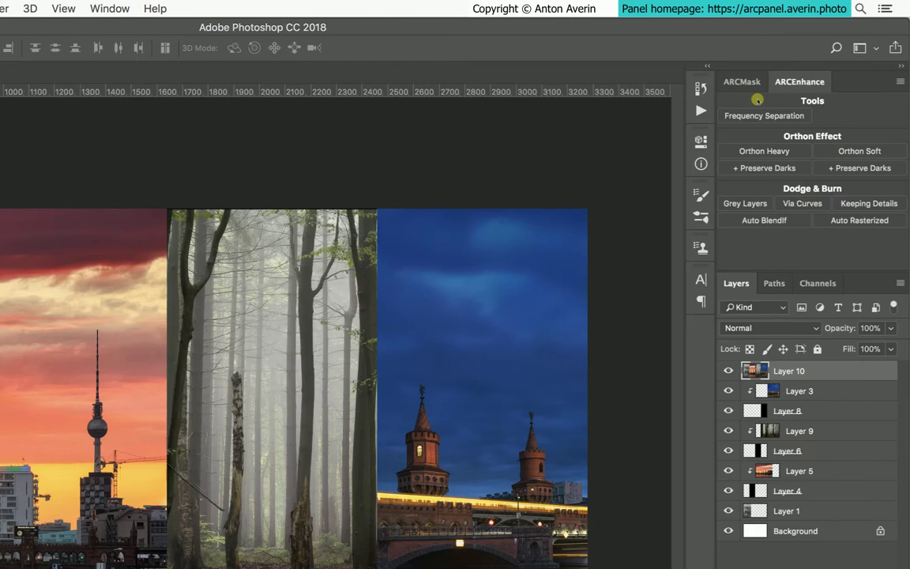
pyautogui.click(778, 115)
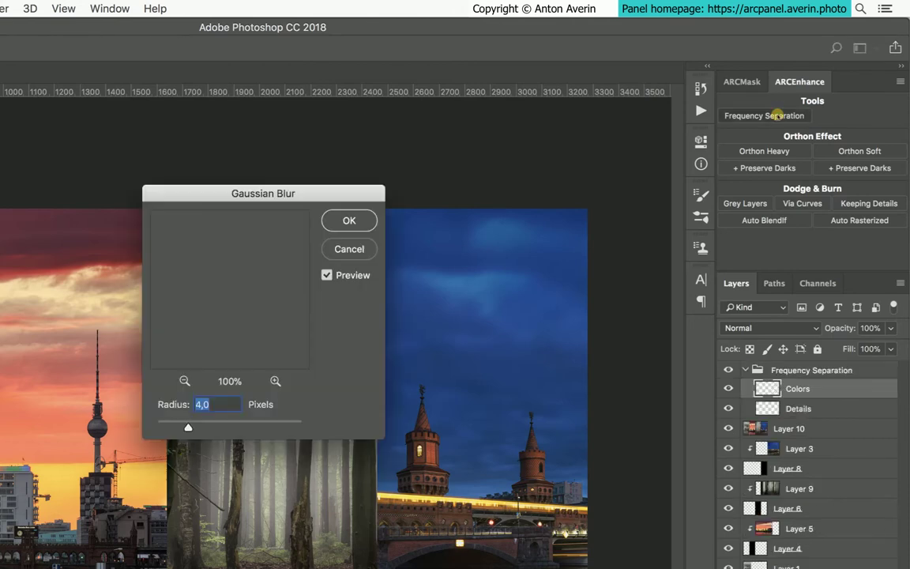
pyautogui.click(353, 219)
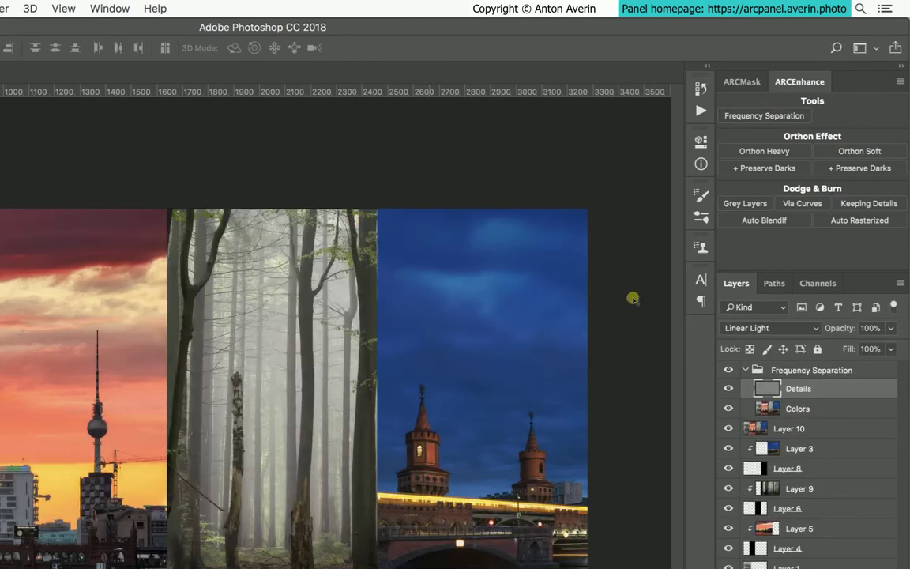
pyautogui.keyDown('alt'); pyautogui.click(728, 388); pyautogui.keyUp('alt')
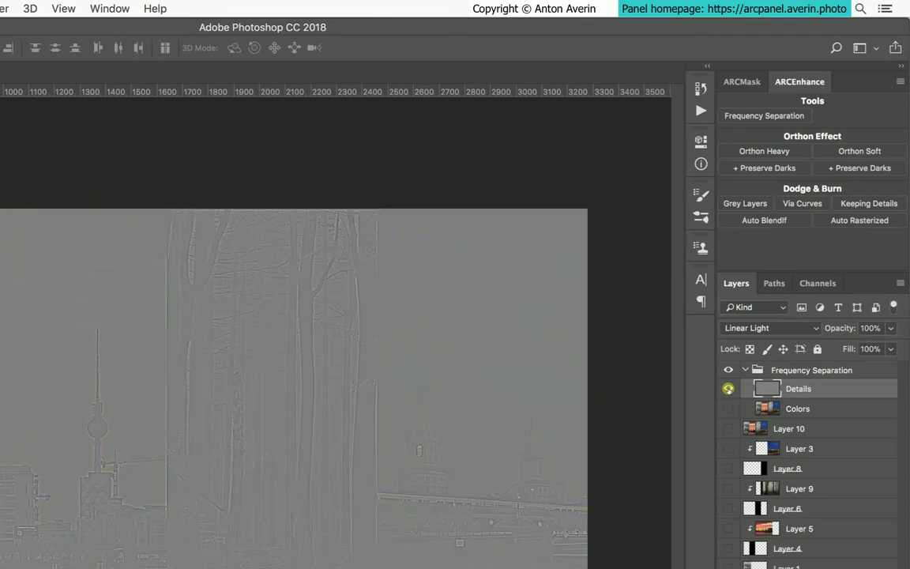
pyautogui.keyDown('alt'); pyautogui.click(727, 407); pyautogui.keyUp('alt')
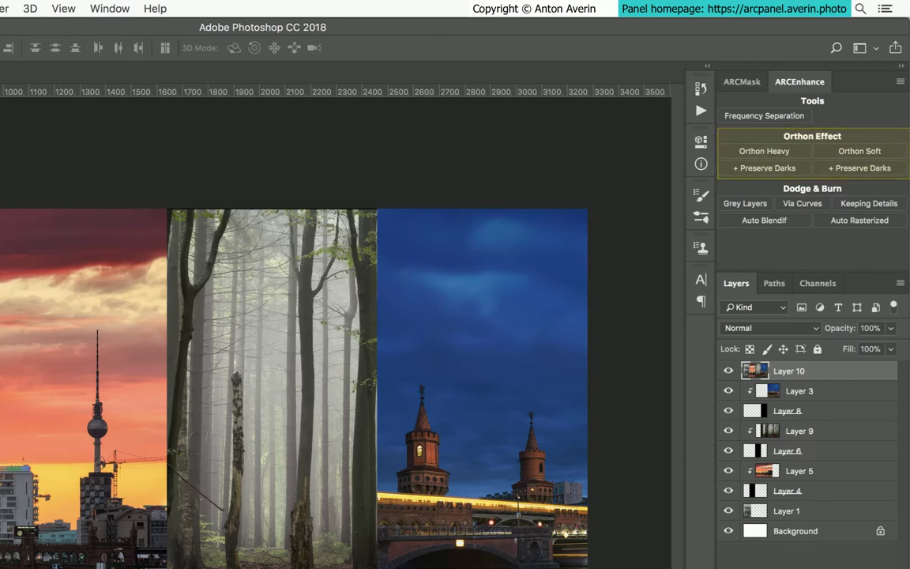
pyautogui.click(770, 150)
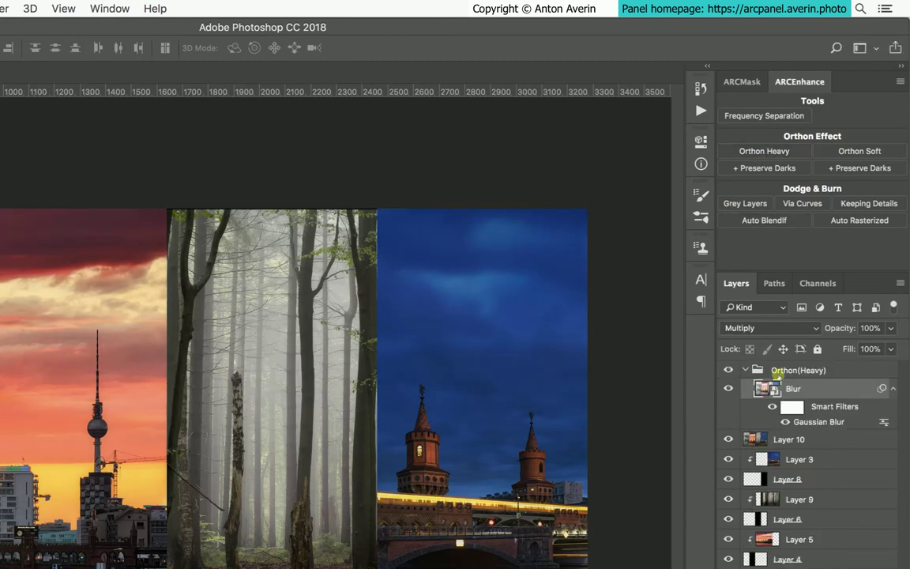
pyautogui.hotkey('ctrl', 'z')
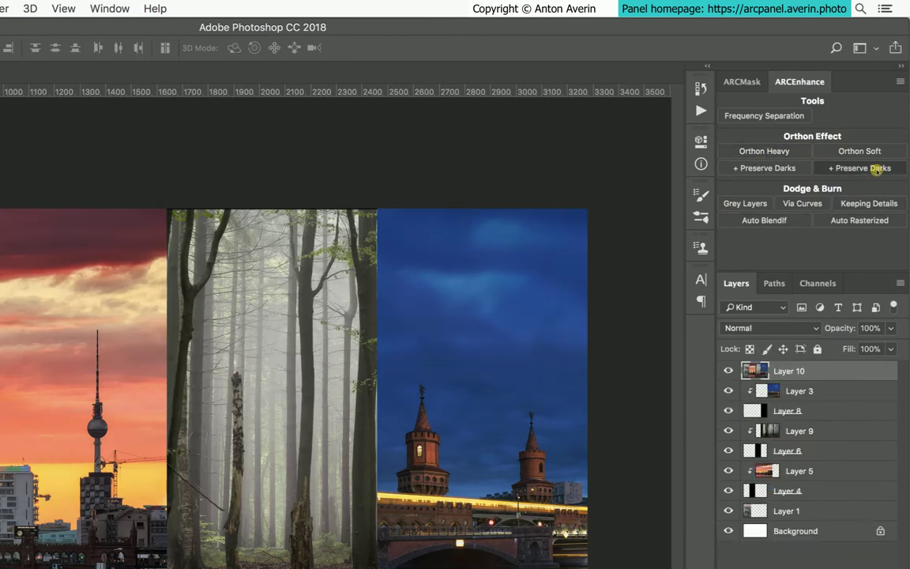
pyautogui.click(877, 168)
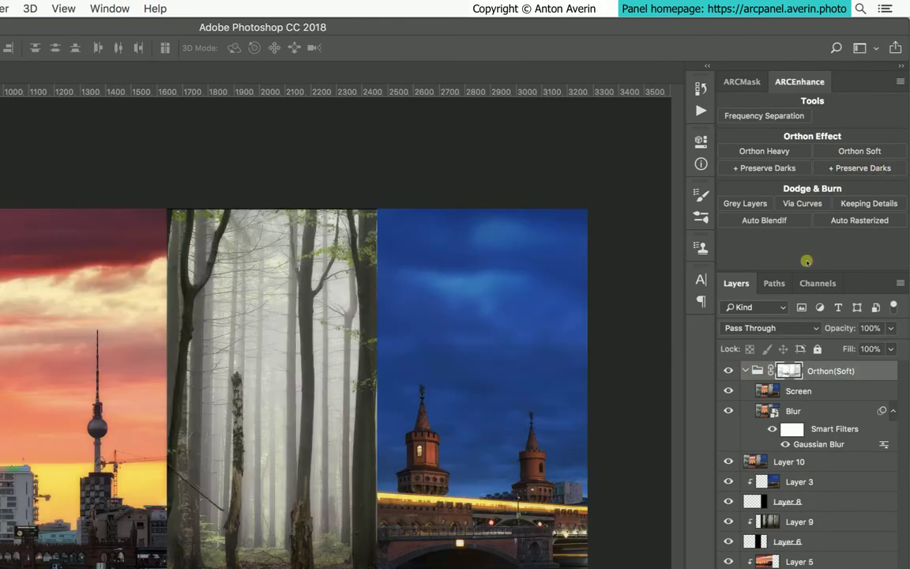
pyautogui.keyDown('alt'); pyautogui.click(790, 370); pyautogui.keyUp('alt')
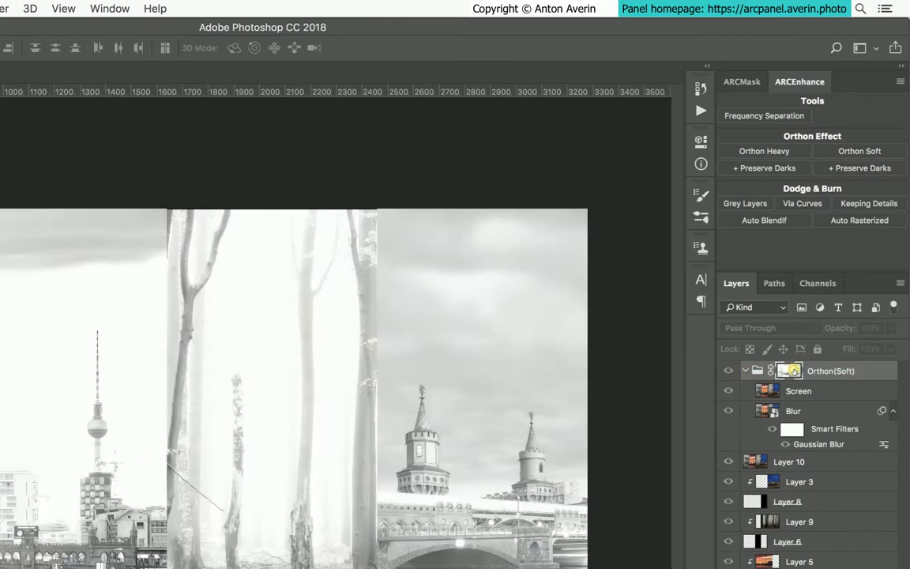
pyautogui.keyDown('alt'); pyautogui.click(790, 370); pyautogui.keyUp('alt')
pyautogui.hotkey('ctrl', 'z')
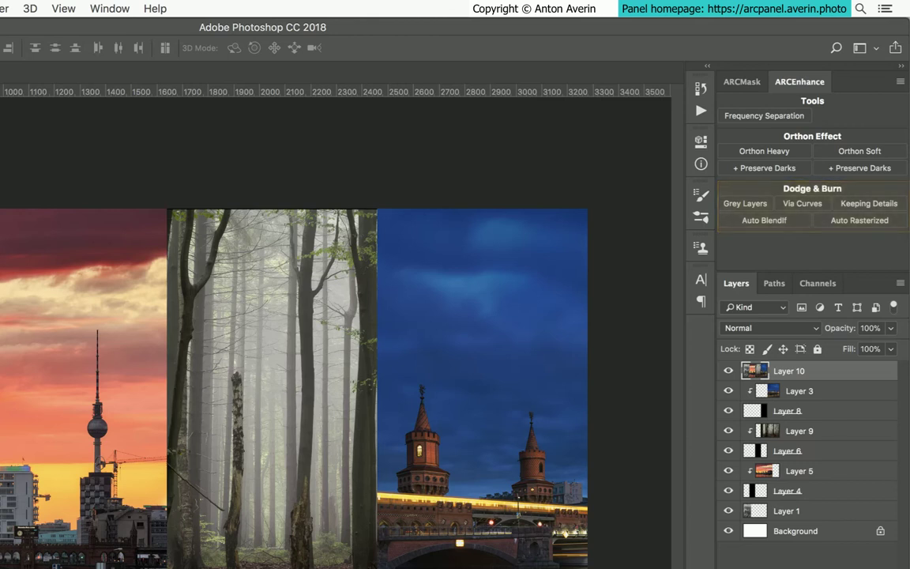
pyautogui.press('b')
pyautogui.click(738, 198)
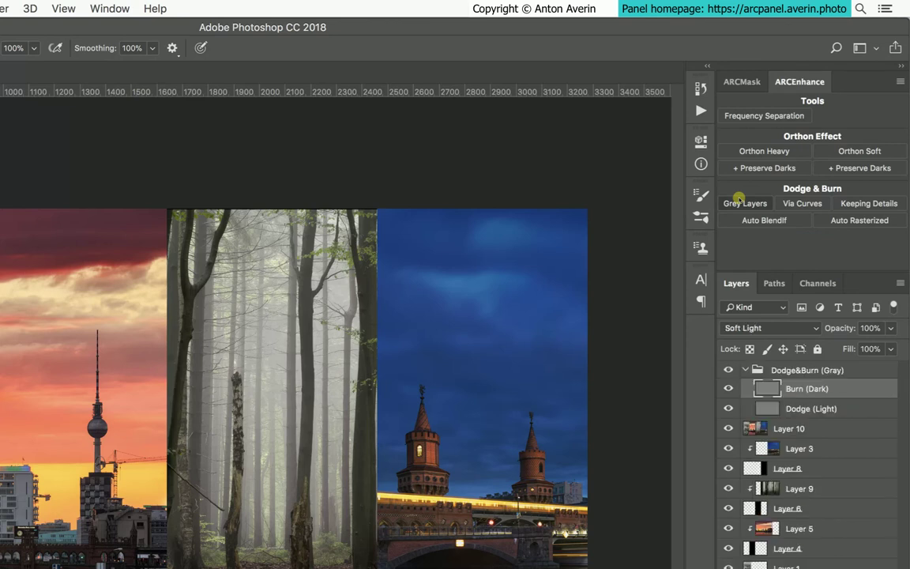
pyautogui.hotkey('ctrl', 'z')
pyautogui.click(791, 202)
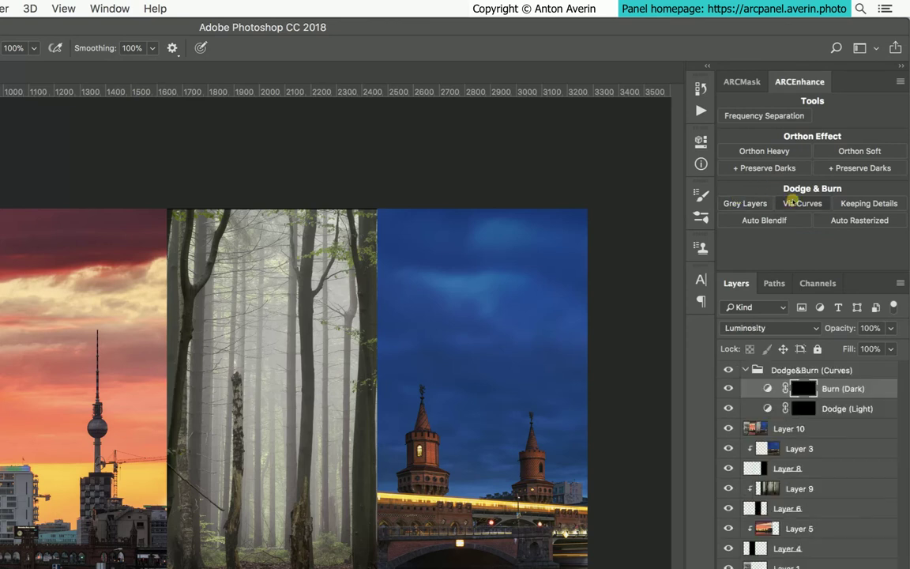
pyautogui.click(765, 388)
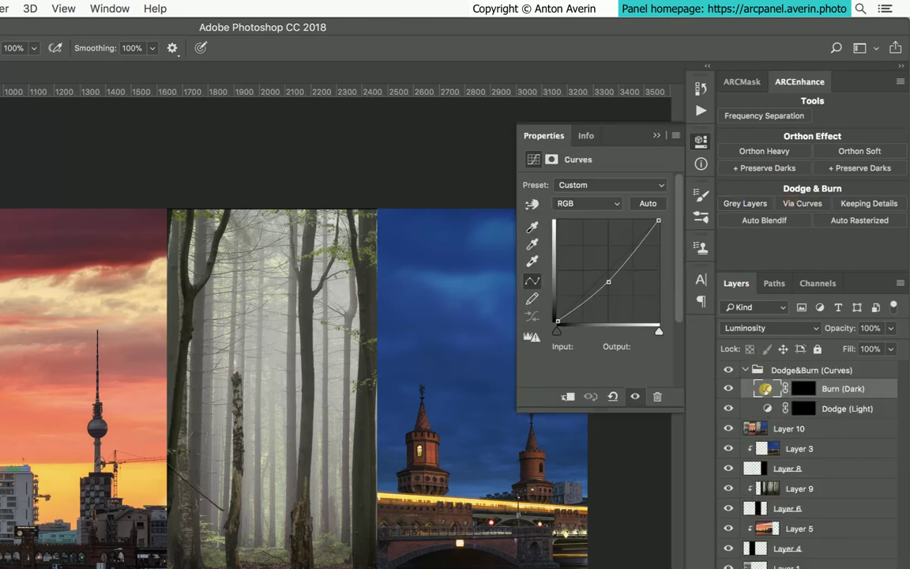
pyautogui.click(767, 409)
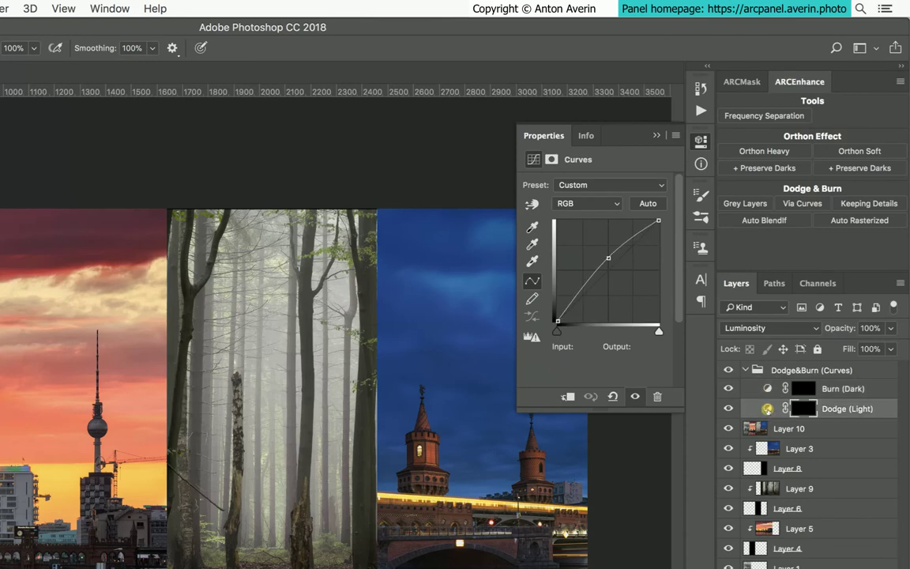
pyautogui.hotkey('ctrl', 'z')
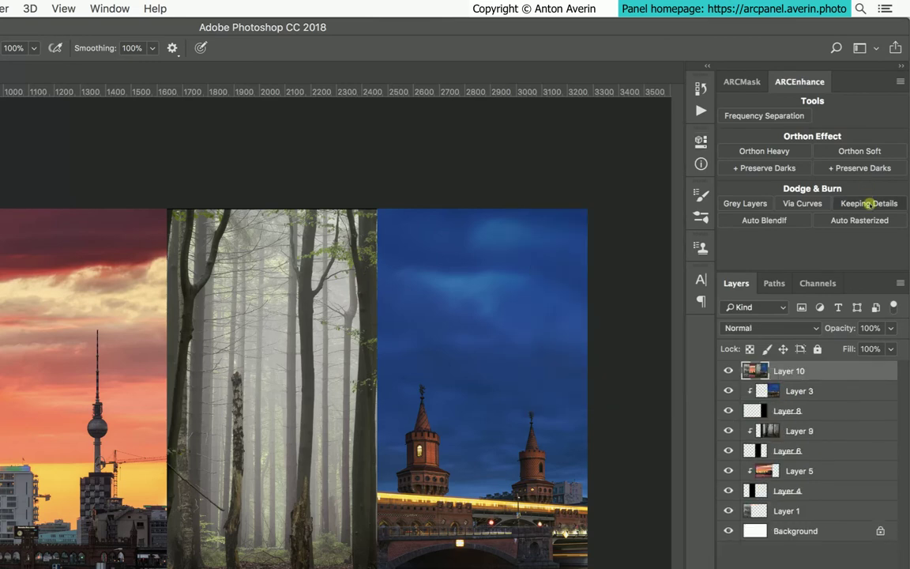
pyautogui.click(869, 204)
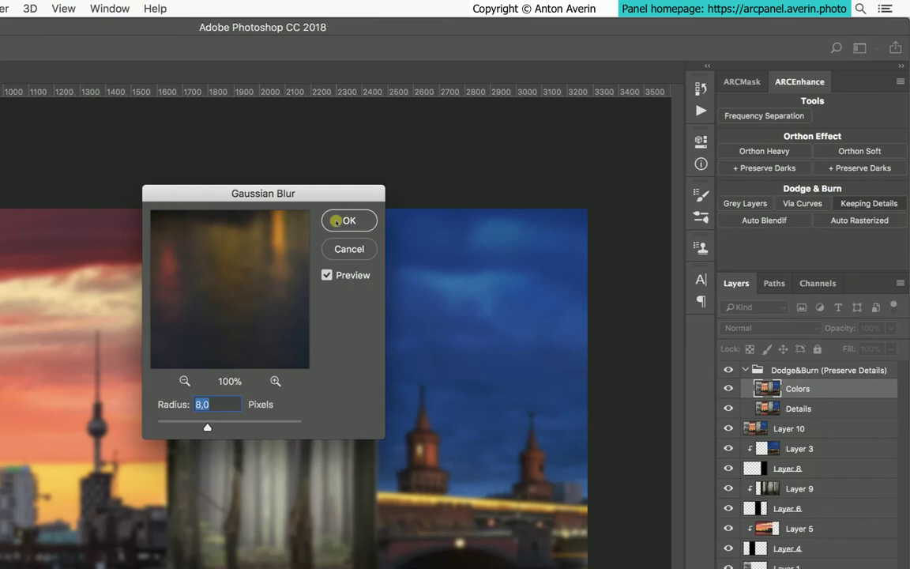
pyautogui.click(336, 220)
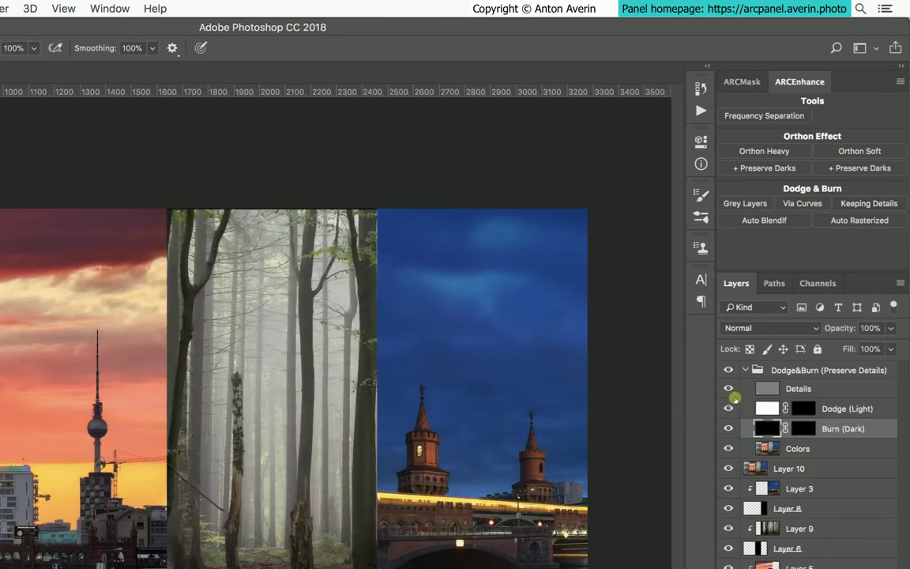
pyautogui.keyDown('alt'); pyautogui.click(727, 390); pyautogui.keyUp('alt')
pyautogui.keyDown('alt'); pyautogui.click(727, 390); pyautogui.keyUp('alt')
pyautogui.hotkey('ctrl', 'z')
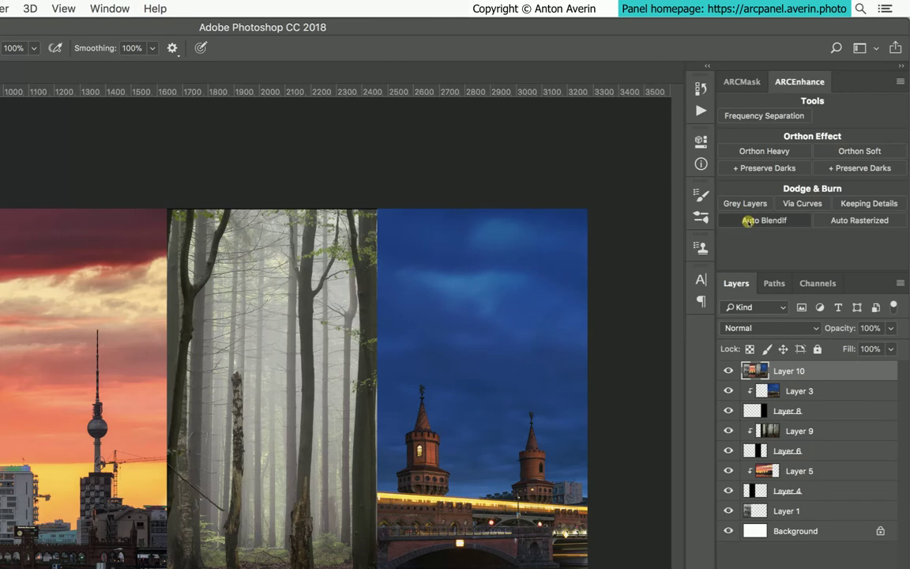
# Add an Auto BlendIf dodge and burn group, accept both Layer Style settings, compare, then remove it.
pyautogui.click(746, 221)
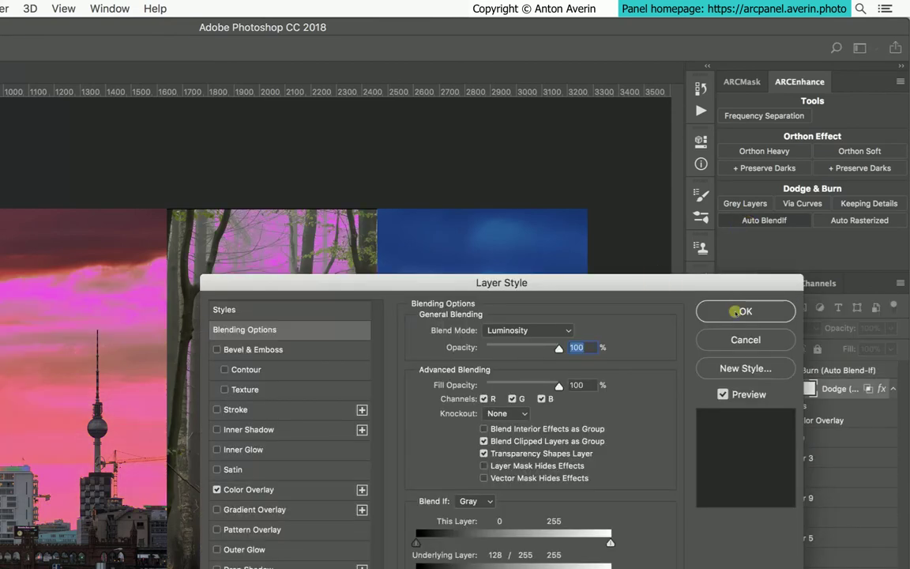
pyautogui.click(738, 312)
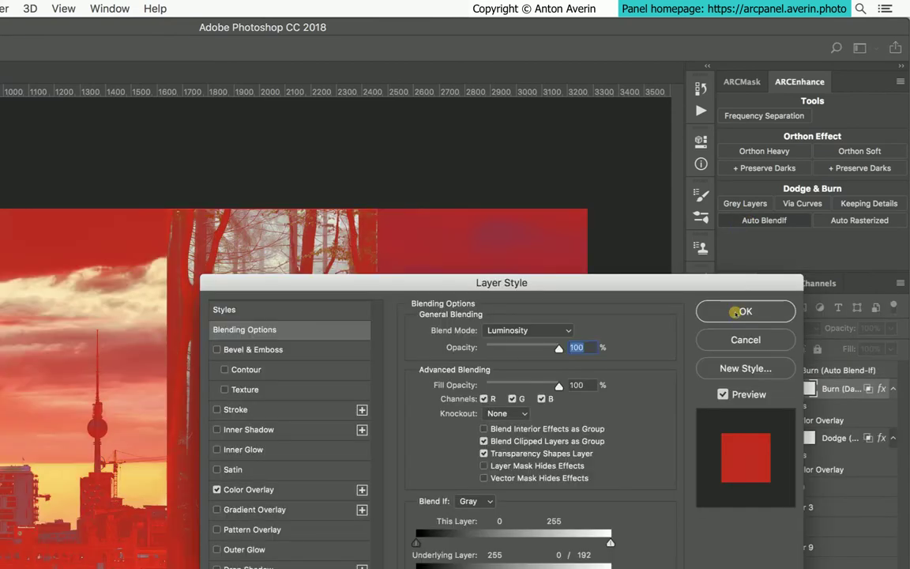
pyautogui.click(740, 312)
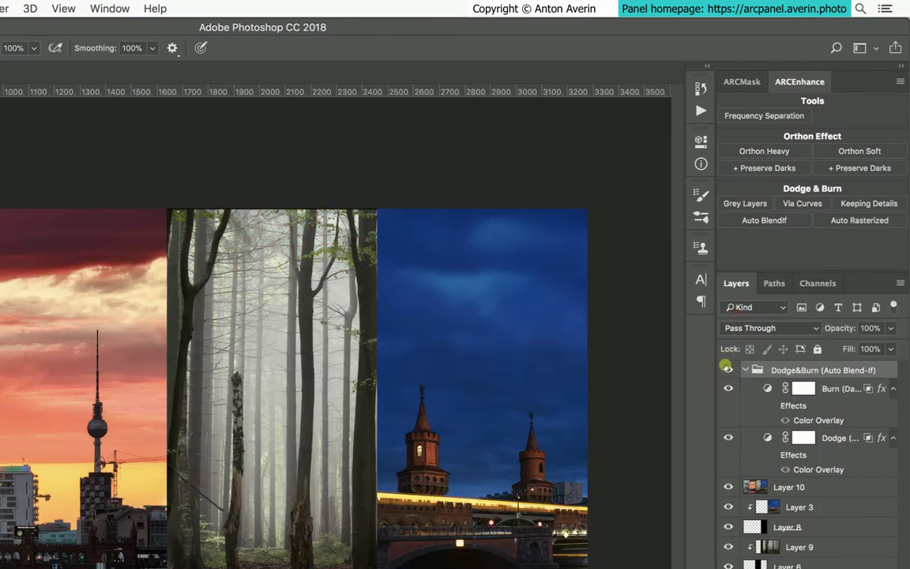
pyautogui.click(726, 369)
pyautogui.press('Delete')
# Re-add the Auto BlendIf dodge and burn group, undo it, and open the ARCEnhance flyout menu.
pyautogui.click(848, 218)
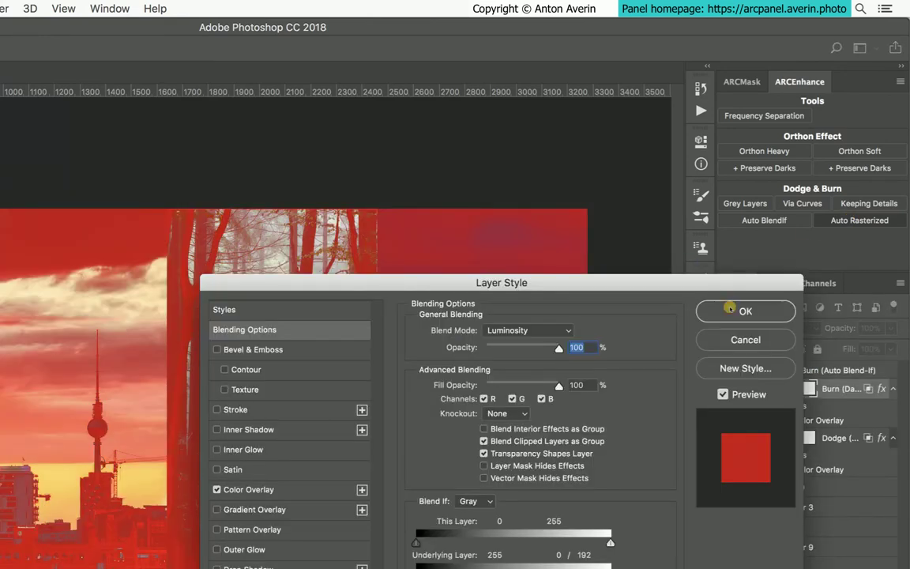
pyautogui.click(728, 311)
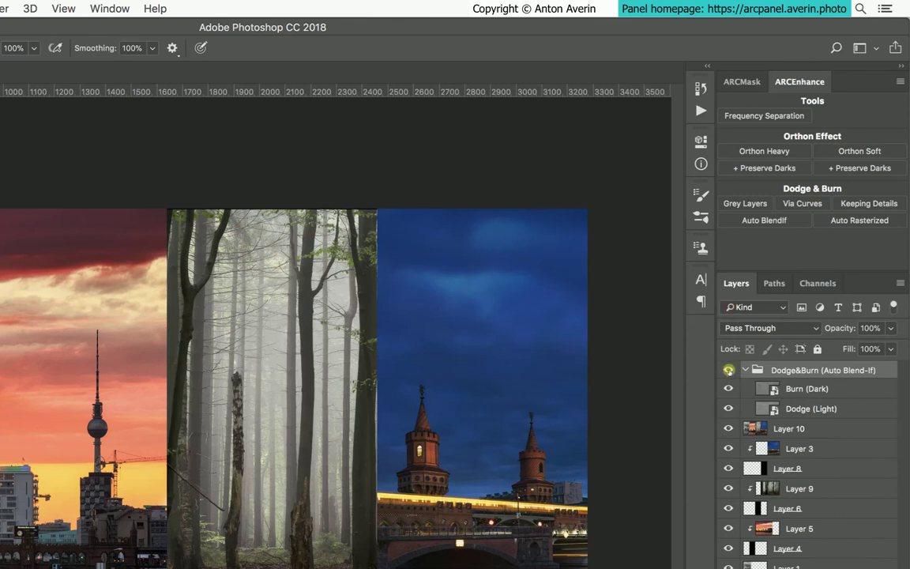
pyautogui.hotkey('ctrl', 'z')
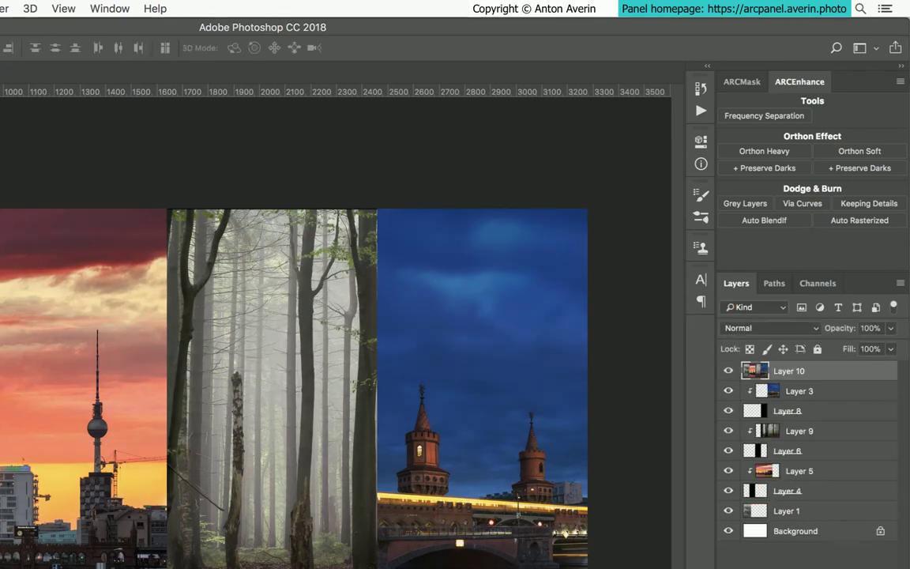
pyautogui.press('b')
pyautogui.click(899, 81)
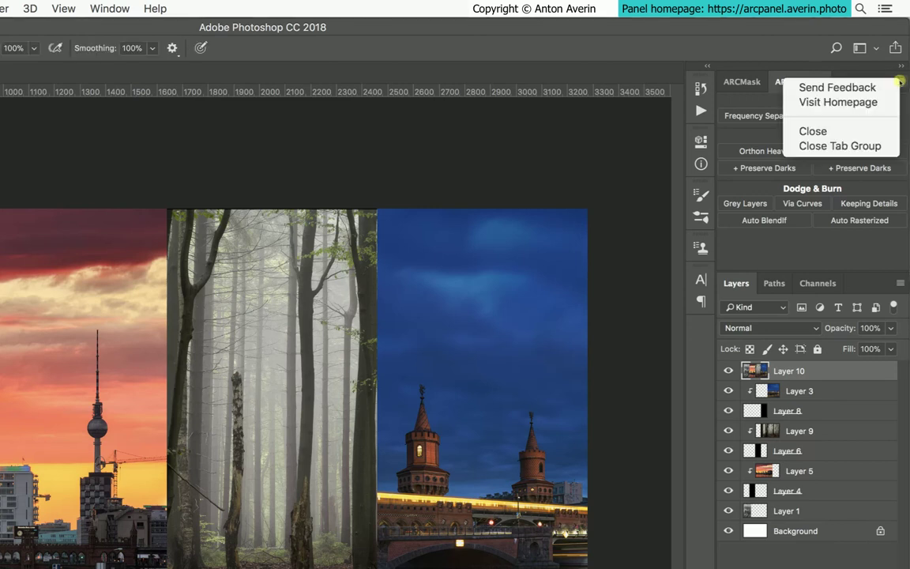